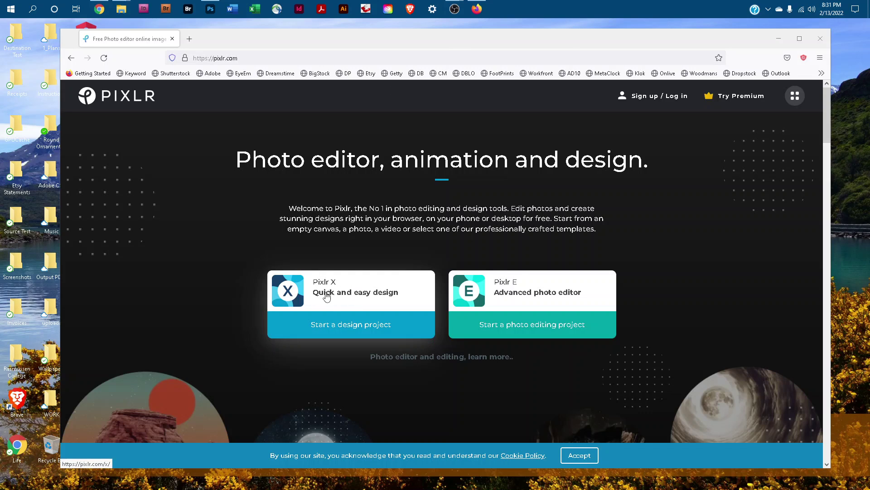
# Open the KitchenBackground image in Pixlr X at its original size of 3600 x 2400 pixels.
pyautogui.click(354, 297)
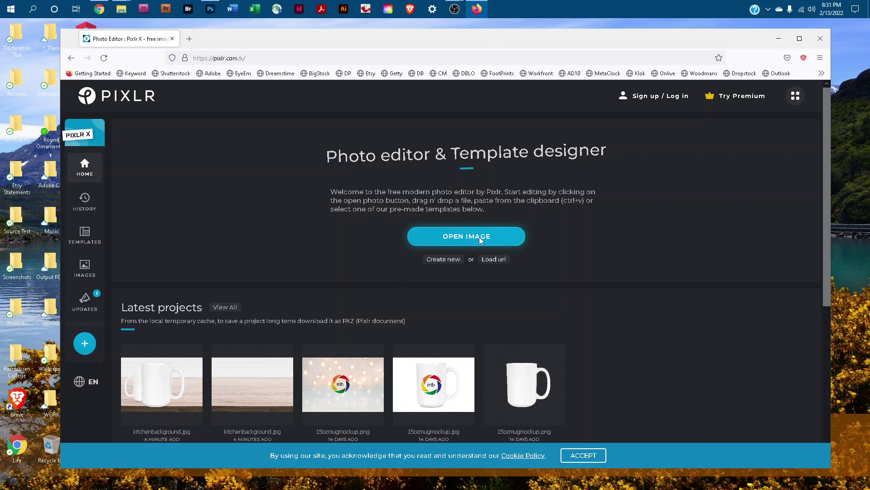
pyautogui.click(479, 238)
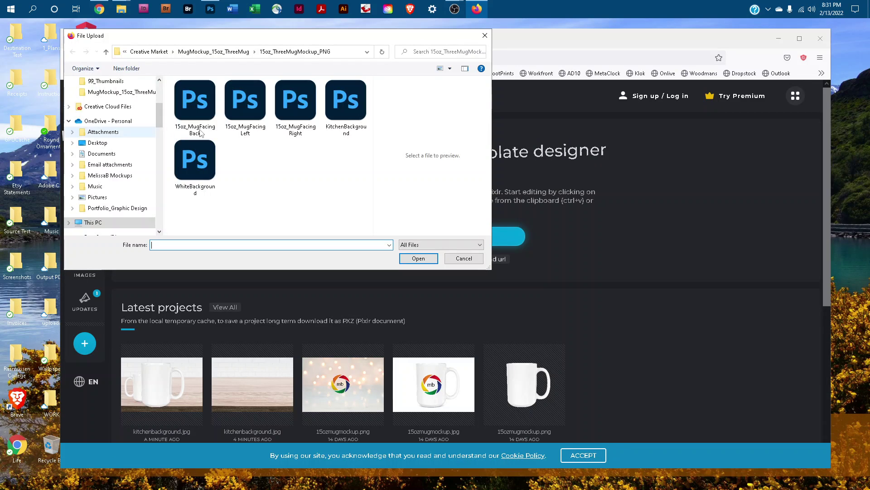
pyautogui.click(345, 104)
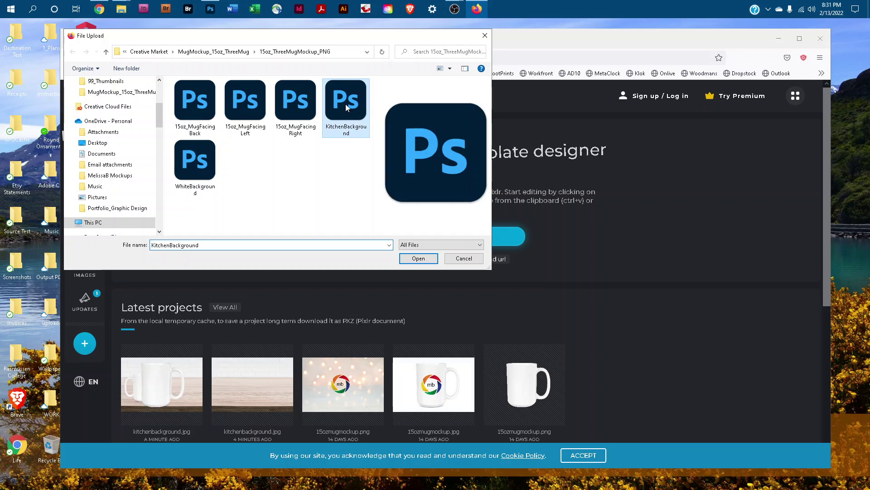
pyautogui.click(414, 256)
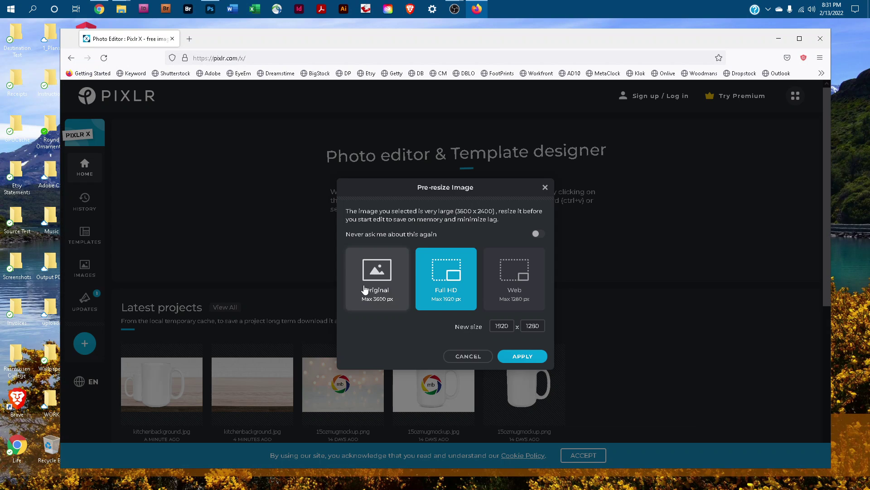
pyautogui.click(365, 289)
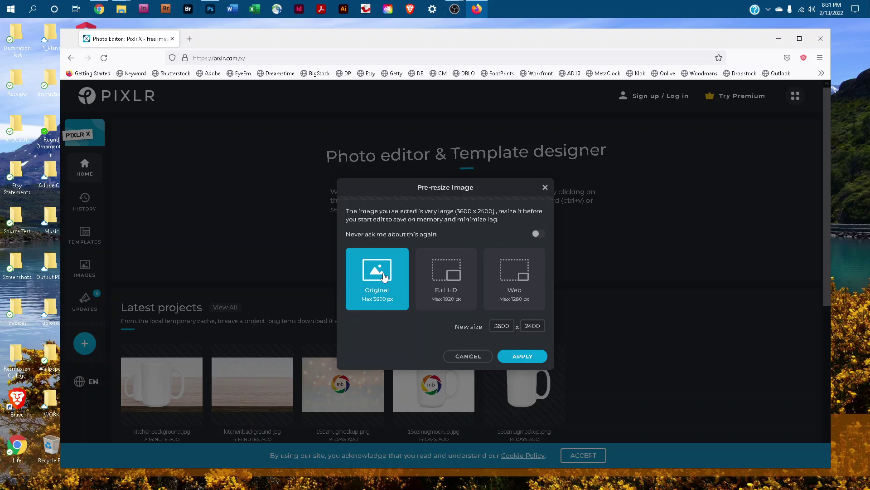
pyautogui.click(529, 356)
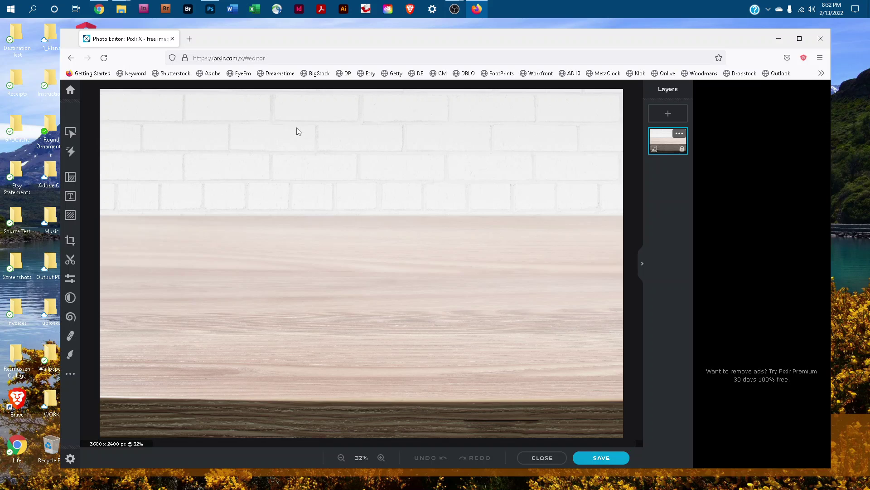
# Add the 15oz_MugFacingBack image as a layer over the kitchen background.
pyautogui.click(71, 216)
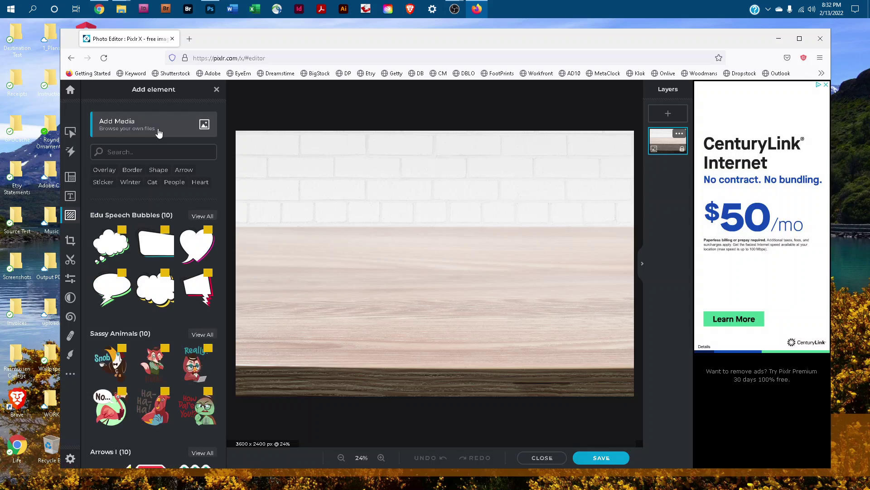
pyautogui.click(157, 129)
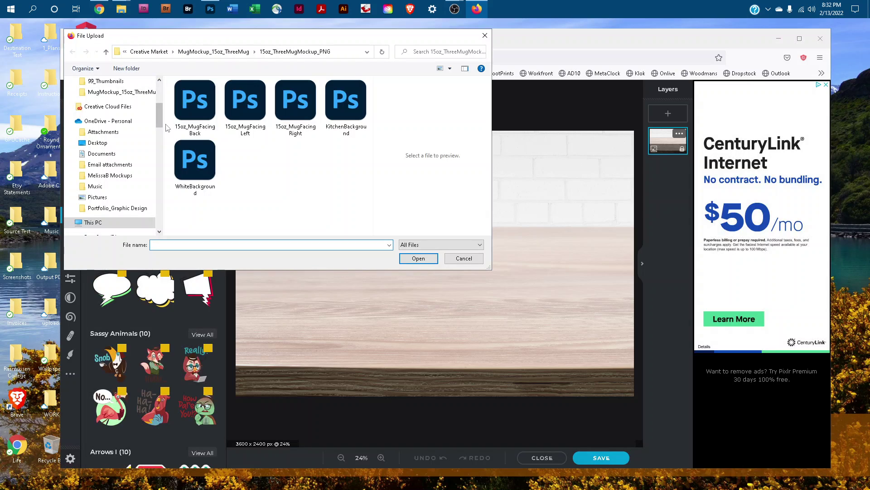
pyautogui.click(195, 107)
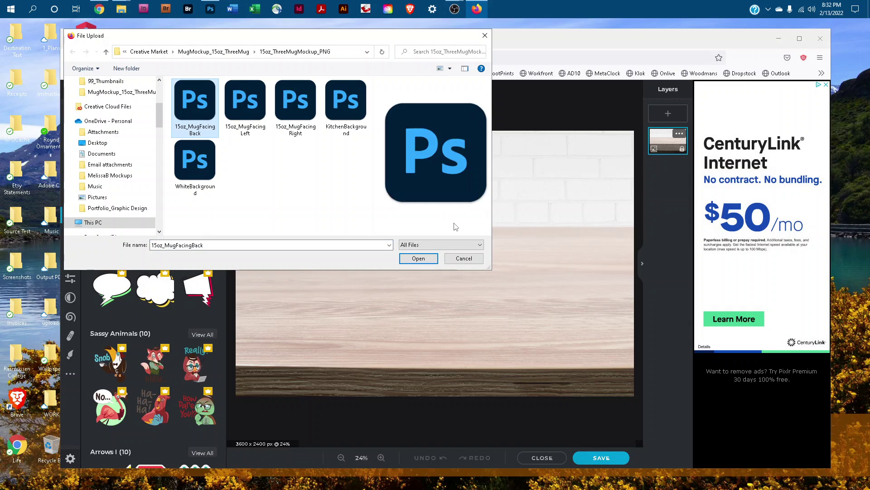
pyautogui.click(415, 258)
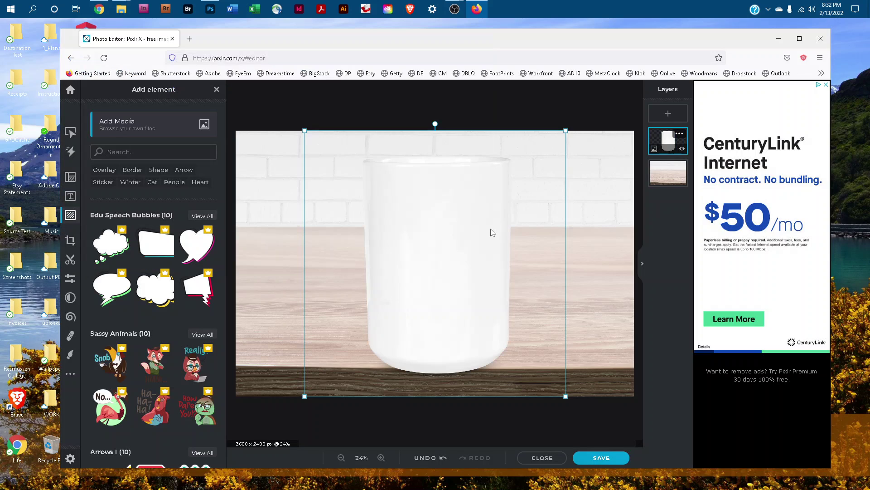
pyautogui.click(438, 96)
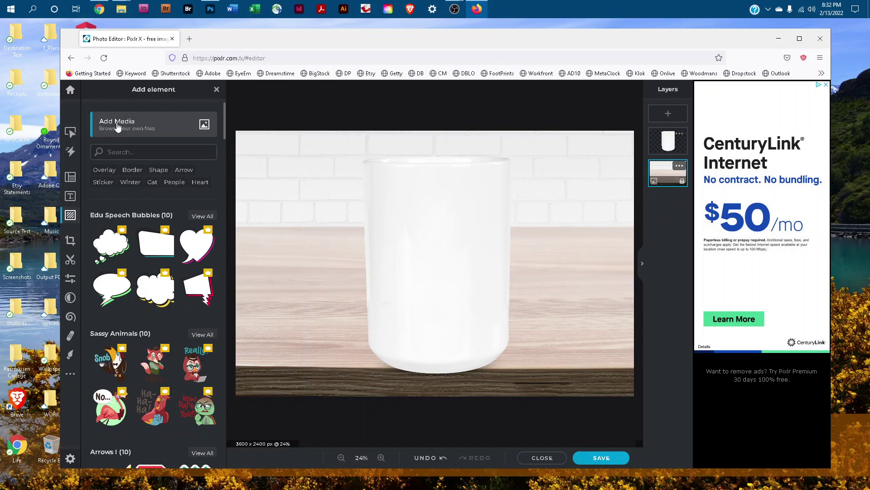
# Add the 15oz_MugFacingLeft and 15oz_MugFacingRight images as layers directly above the background.
pyautogui.click(118, 127)
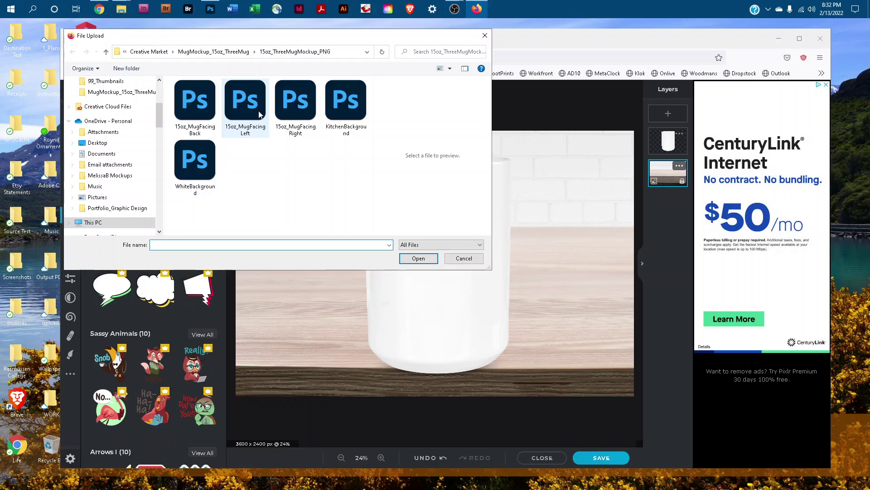
pyautogui.click(261, 113)
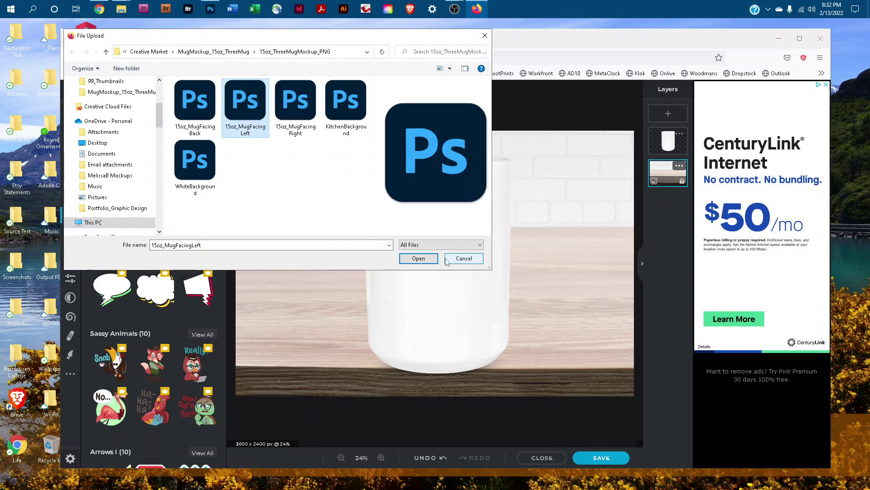
pyautogui.click(431, 259)
pyautogui.click(450, 107)
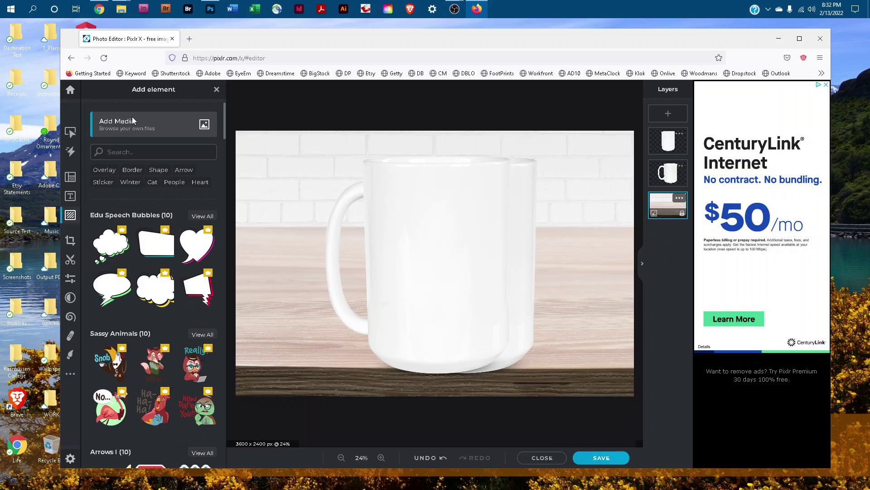
pyautogui.click(133, 121)
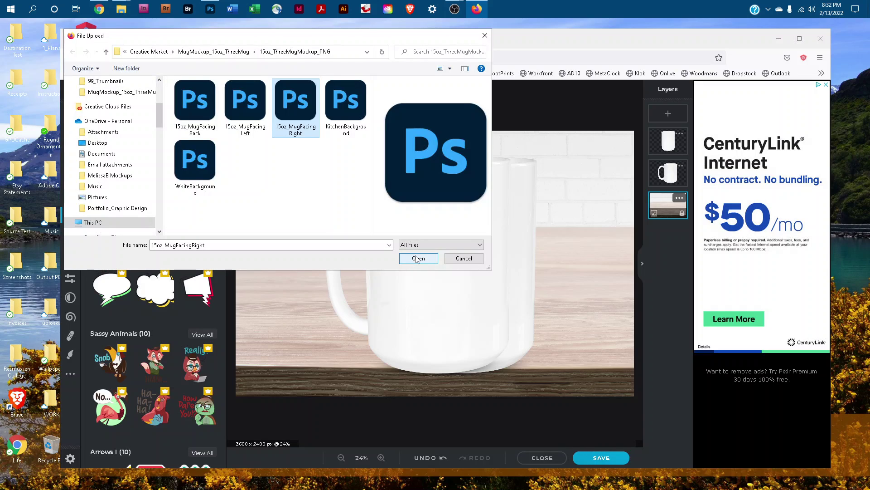
pyautogui.click(418, 258)
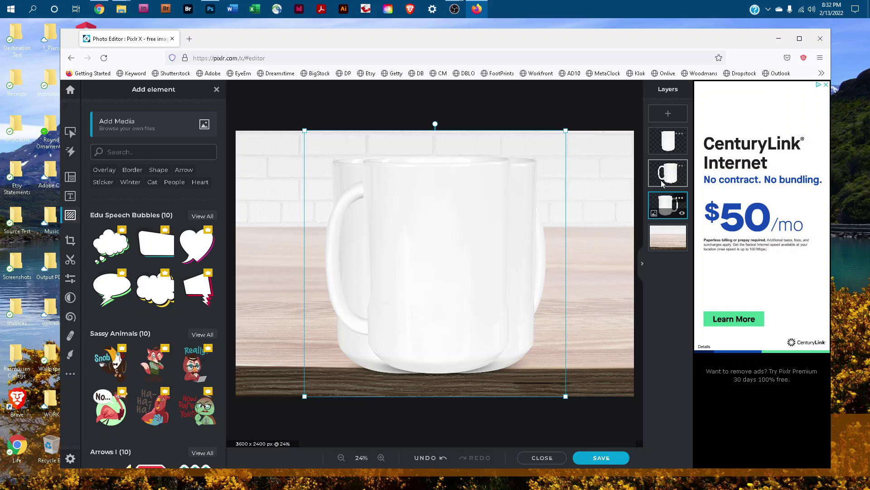
# Scale all three mug layers down together and place the group centrally on the wooden tabletop.
pyautogui.keyDown('shift'); pyautogui.click(662, 136); pyautogui.keyUp('shift')
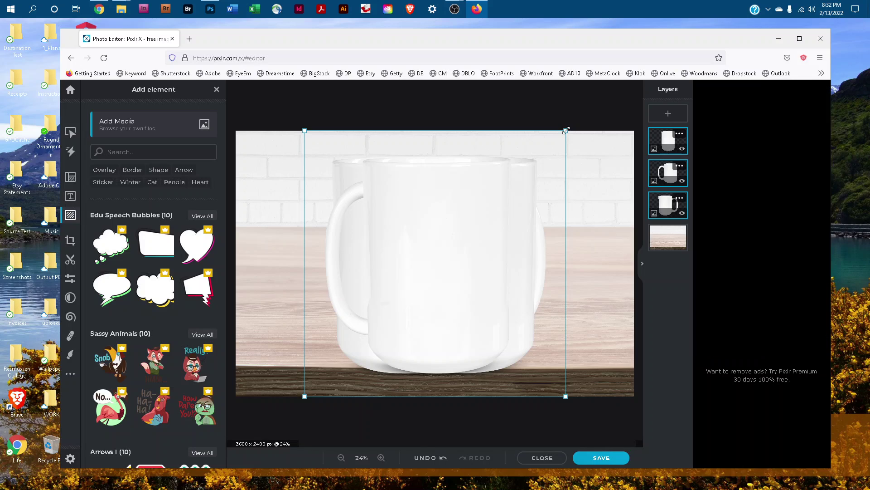
pyautogui.moveTo(565, 131); pyautogui.dragTo(459, 212)
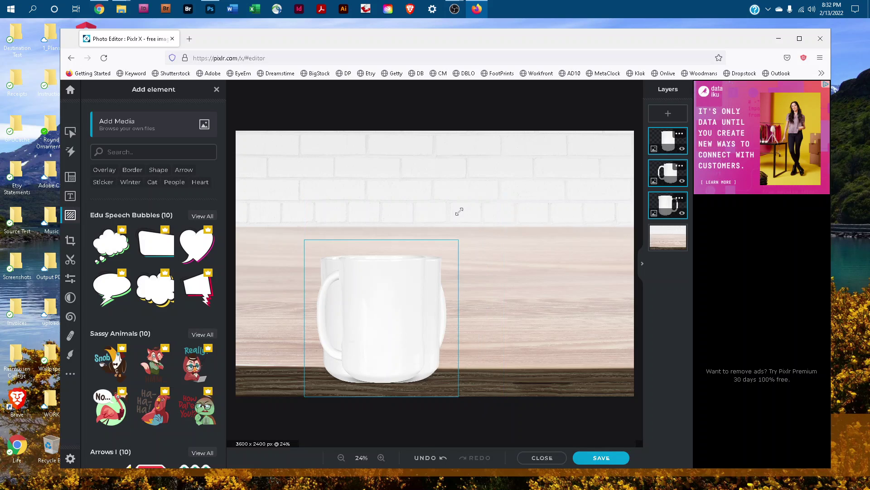
pyautogui.moveTo(367, 285); pyautogui.dragTo(421, 245)
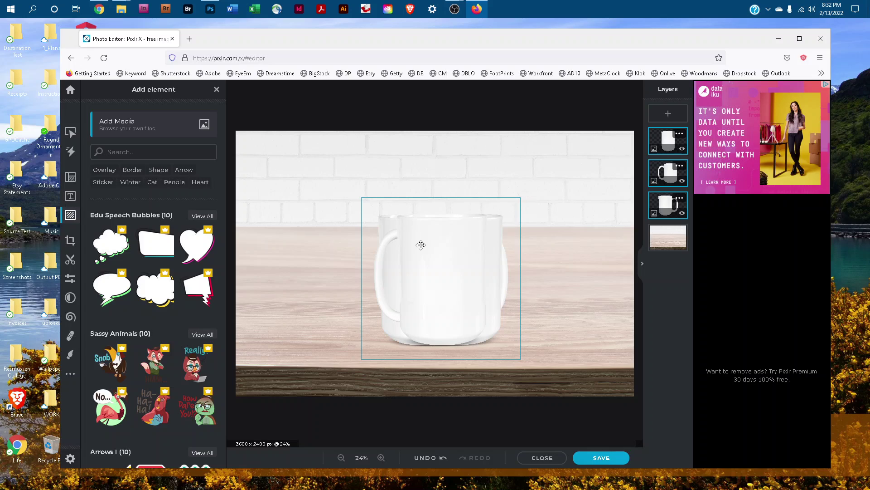
pyautogui.click(589, 177)
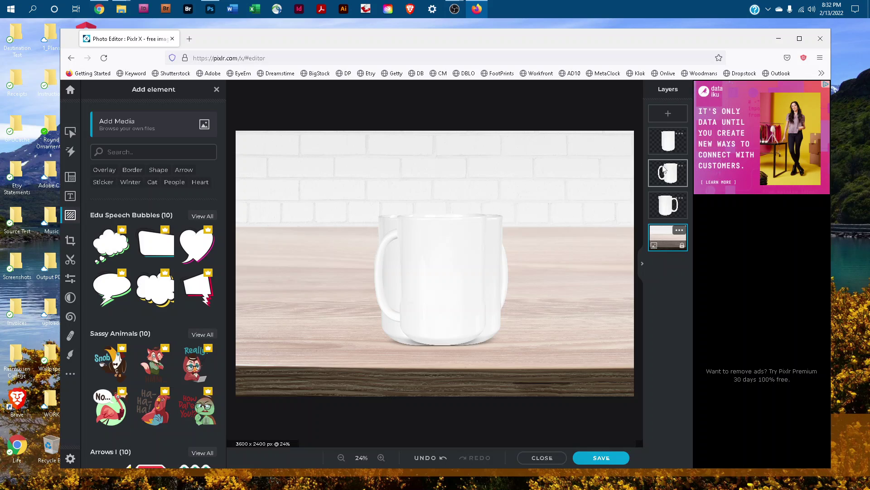
# Arrange the three mugs side by side with even gaps, the handleless one in the middle and both handles facing outward.
pyautogui.moveTo(663, 170); pyautogui.dragTo(679, 157)
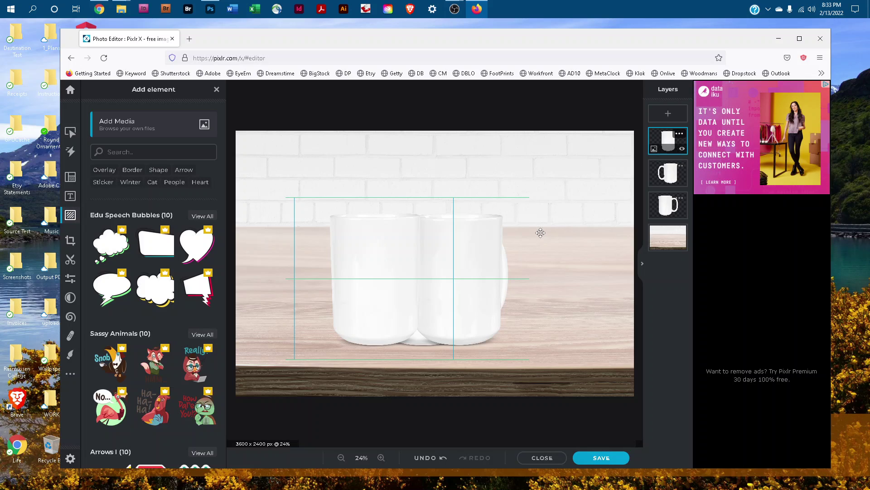
pyautogui.moveTo(458, 254); pyautogui.dragTo(352, 254)
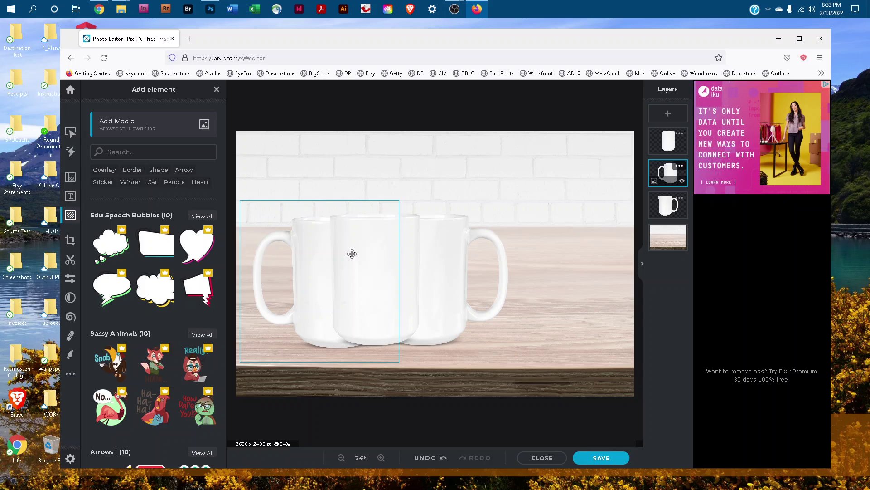
pyautogui.click(352, 254)
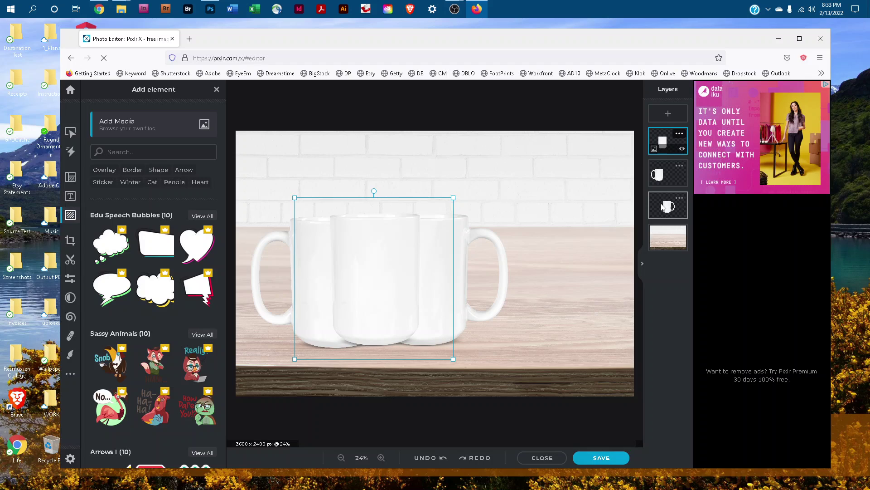
pyautogui.moveTo(357, 238); pyautogui.dragTo(416, 240)
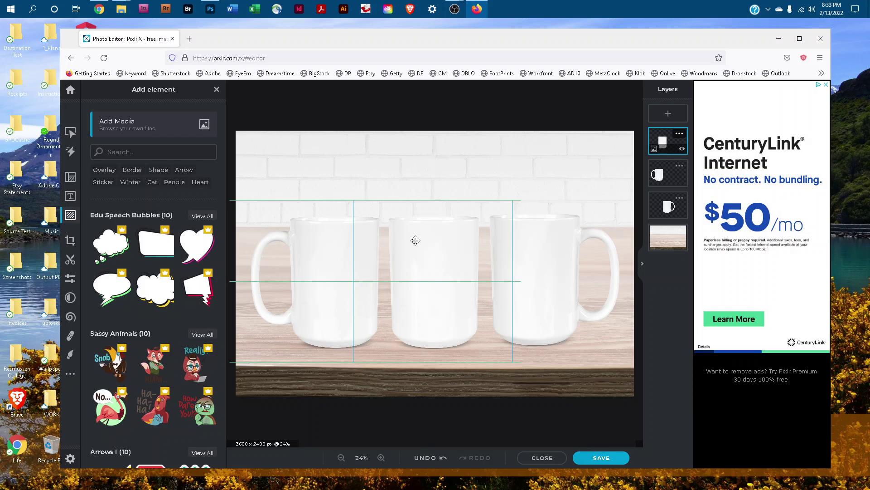
pyautogui.click(548, 239)
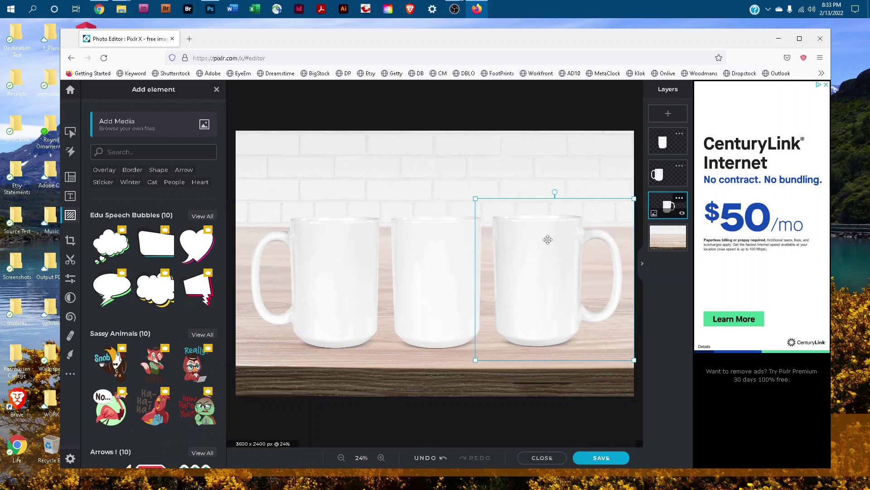
pyautogui.click(330, 198)
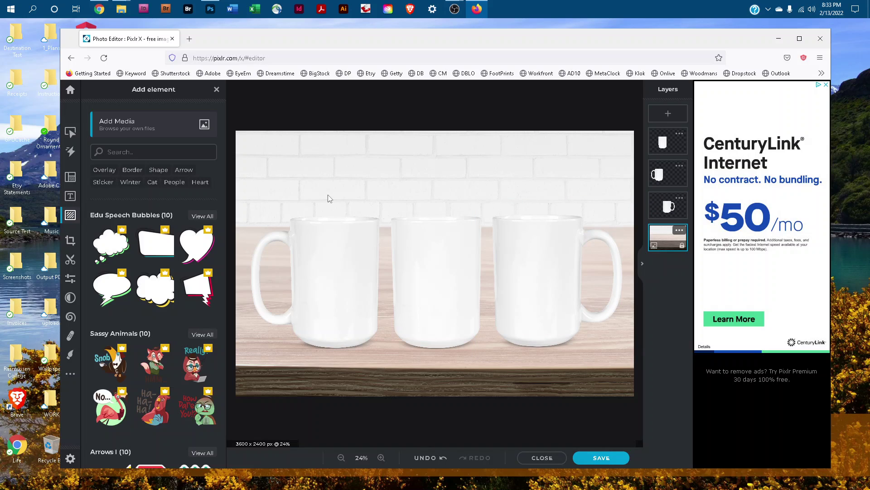
# Add the MBLogoJPG image from the 1_Art folder as the top layer, scaled to fit on the middle mug.
pyautogui.click(172, 137)
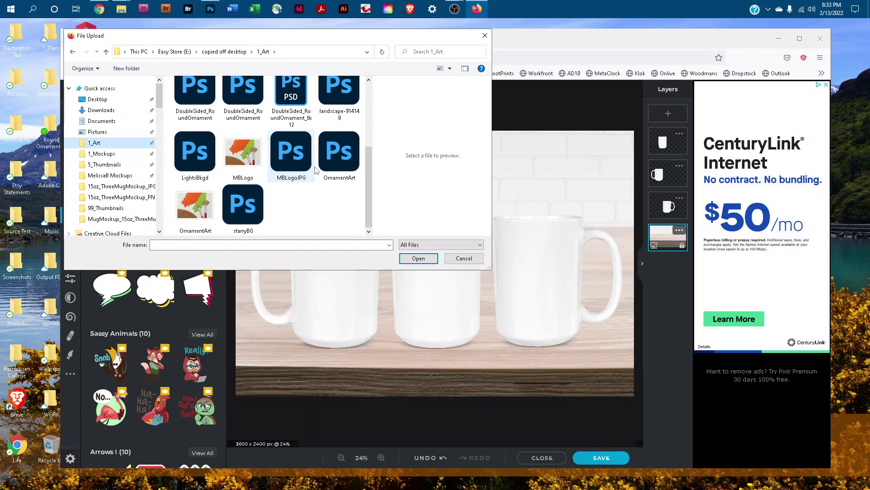
pyautogui.doubleClick(314, 168)
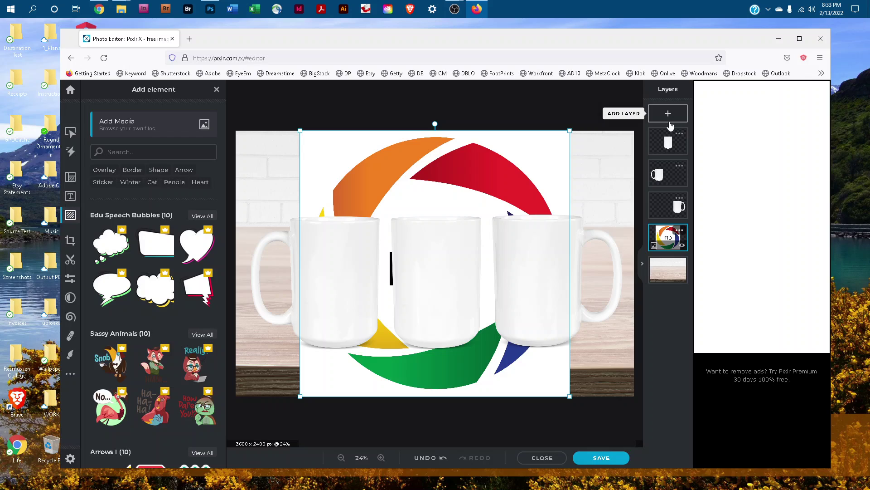
pyautogui.moveTo(670, 126); pyautogui.dragTo(659, 133)
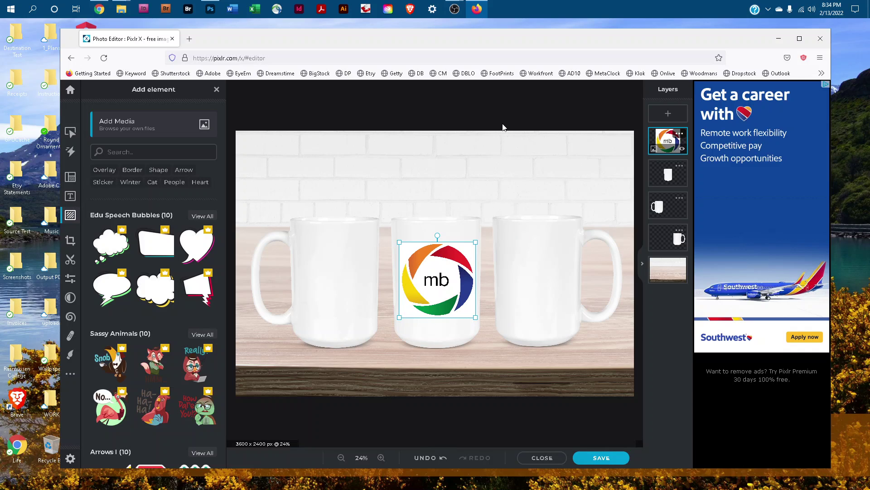
# Set the logo layer's blend mode to Multiply and duplicate it onto the two outer mugs.
pyautogui.click(678, 134)
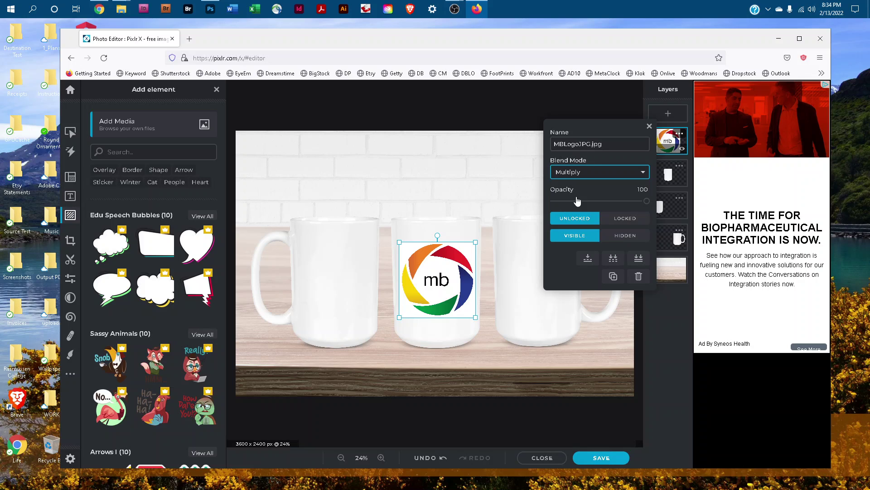
pyautogui.click(614, 277)
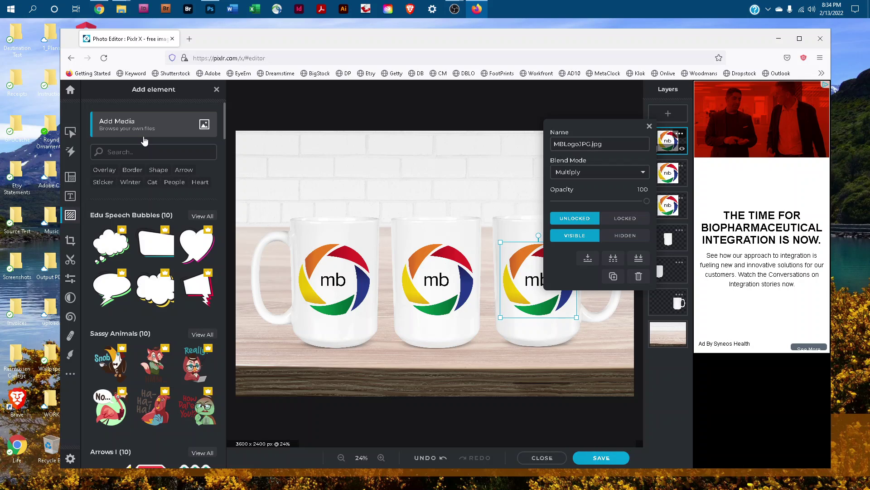
# Add the blurred lights background image directly above the kitchen layer and open the save options for the mockup.
pyautogui.click(135, 131)
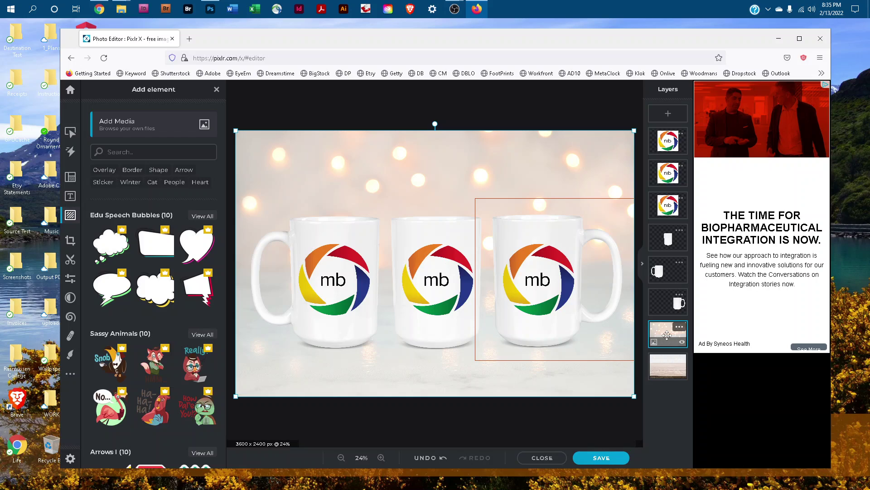
pyautogui.click(588, 458)
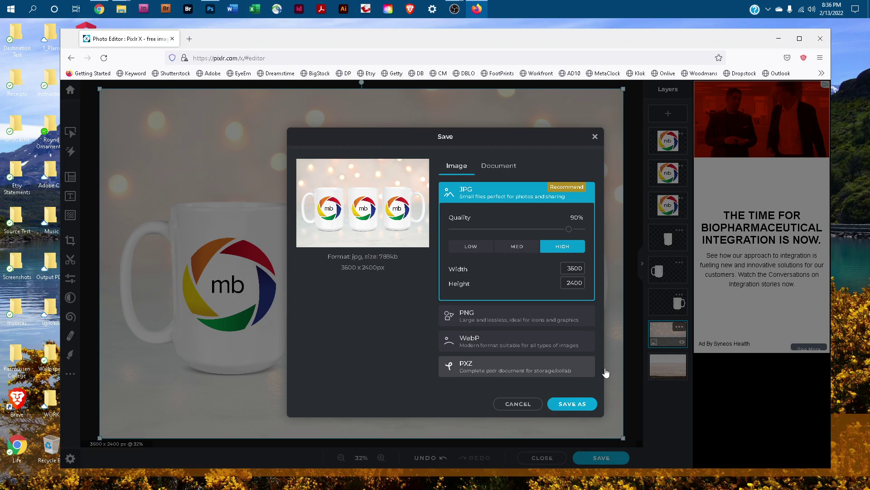